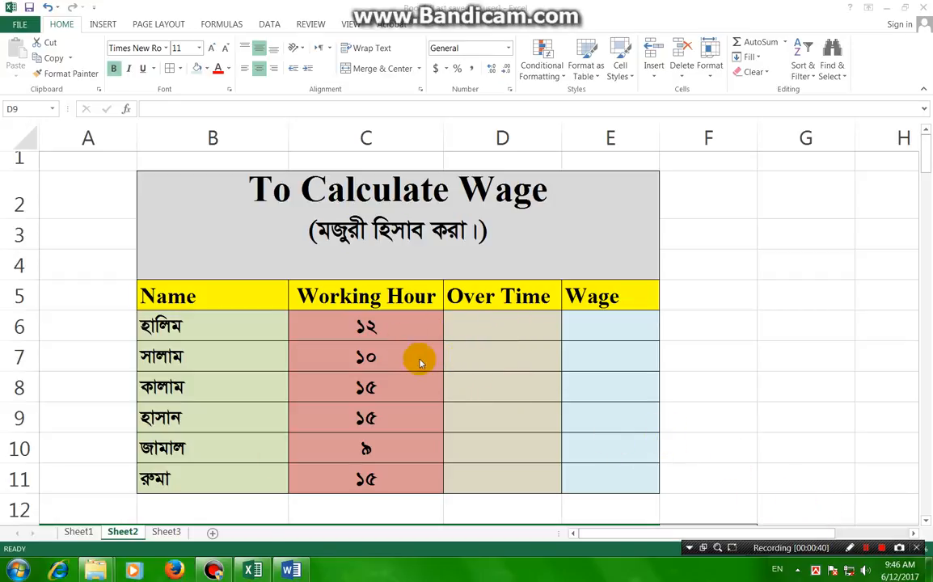
Switch to the Word document and read the To Calculate Wage concept for the required hours, base pay and overtime rate.
mouse_move(295, 572)
click(267, 509)
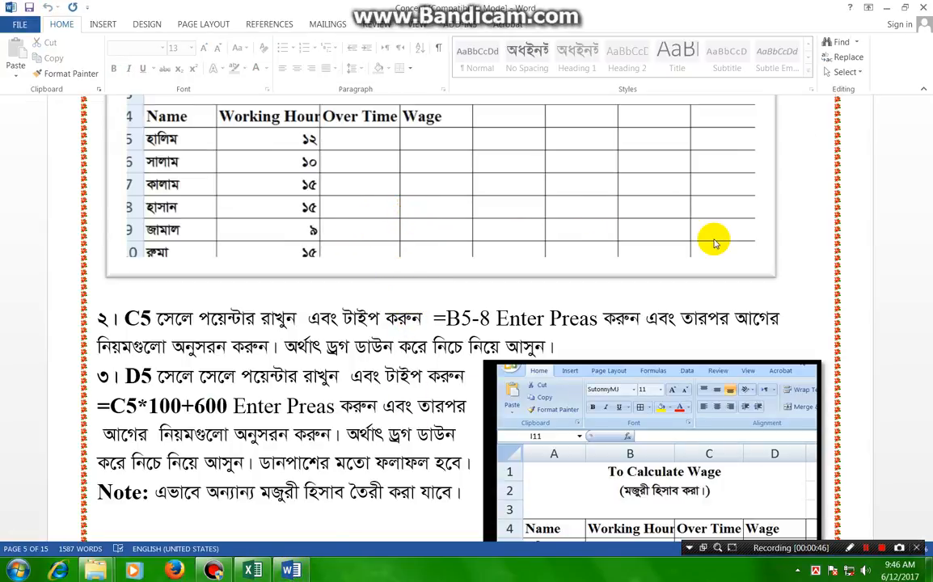
scroll(588, 246, up, 6)
scroll(519, 259, up, 2)
scroll(489, 286, down, 3)
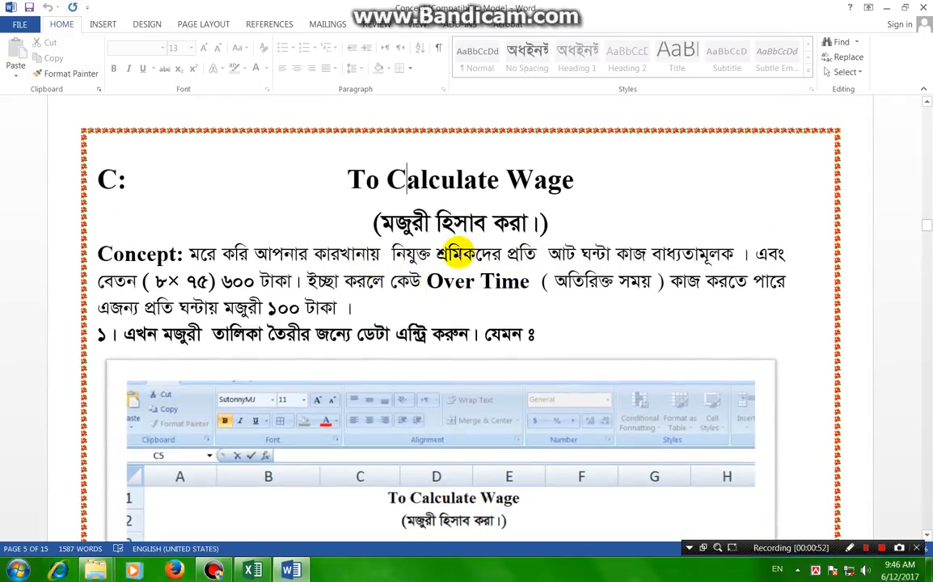
drag(394, 256, 563, 255)
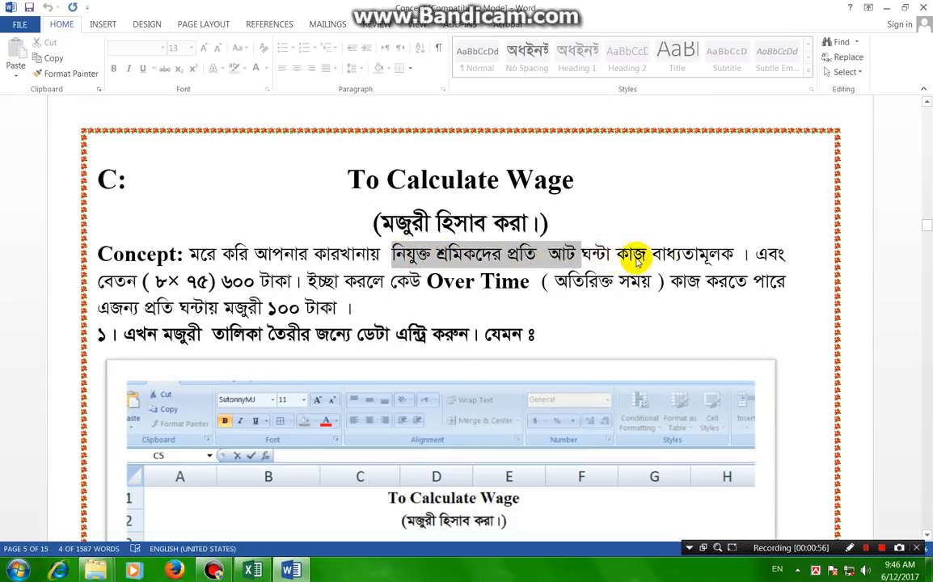
drag(737, 254, 396, 254)
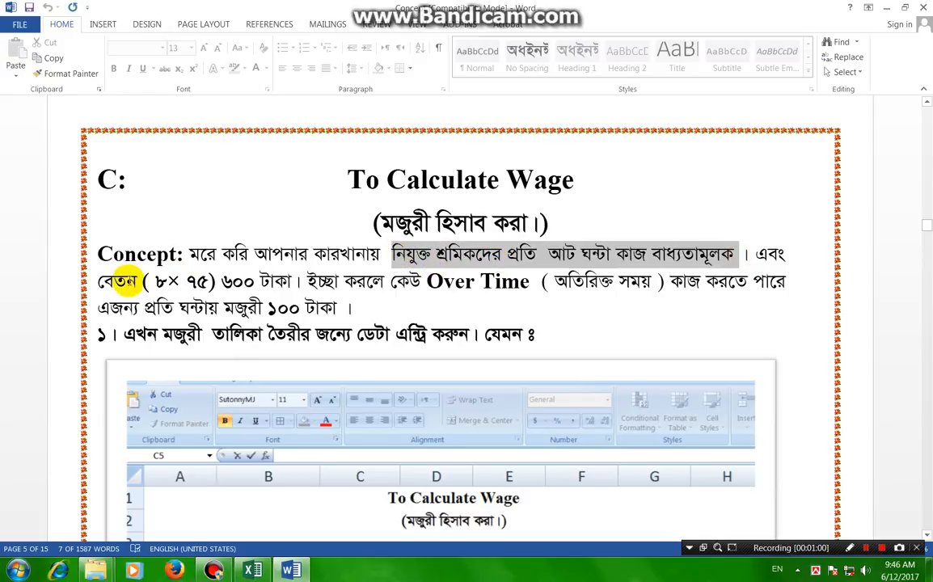
click(138, 282)
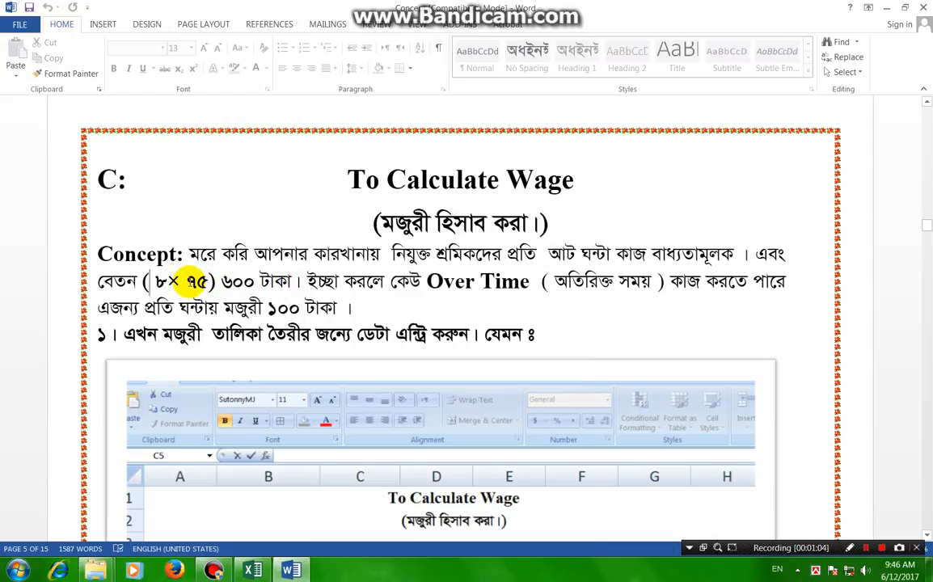
drag(190, 282, 275, 279)
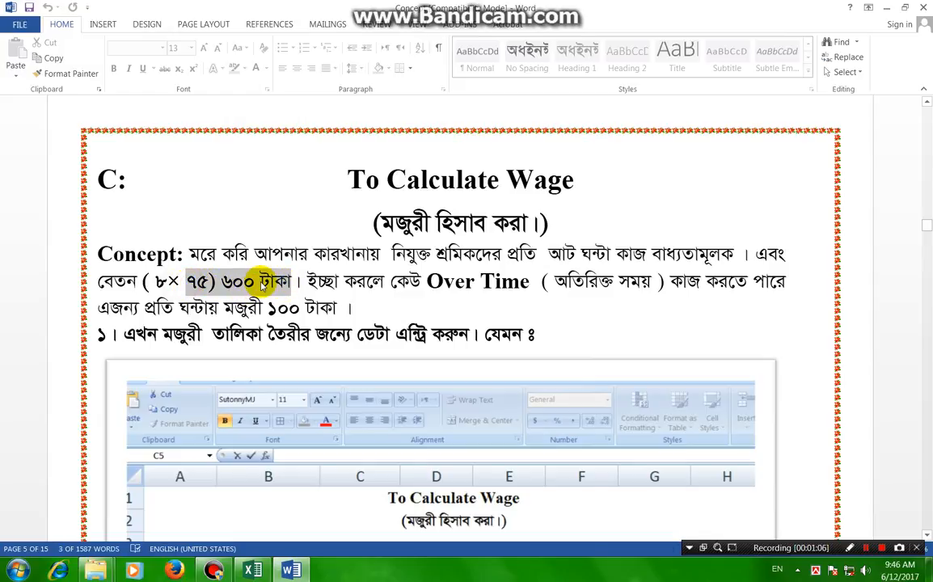
drag(397, 282, 670, 281)
drag(96, 307, 332, 308)
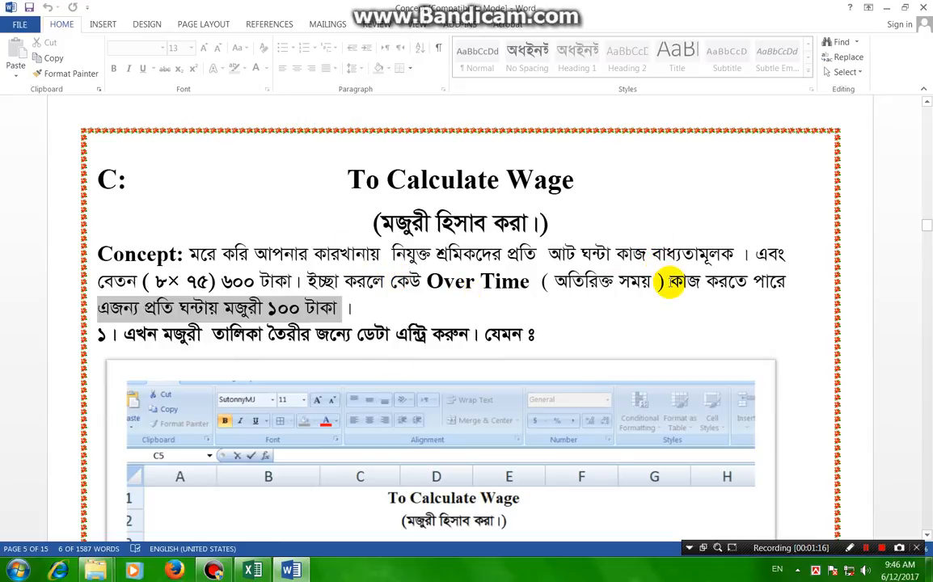
Switch back to the Excel wage sheet and enter the overtime formula =C6-8 in cell D6.
click(252, 570)
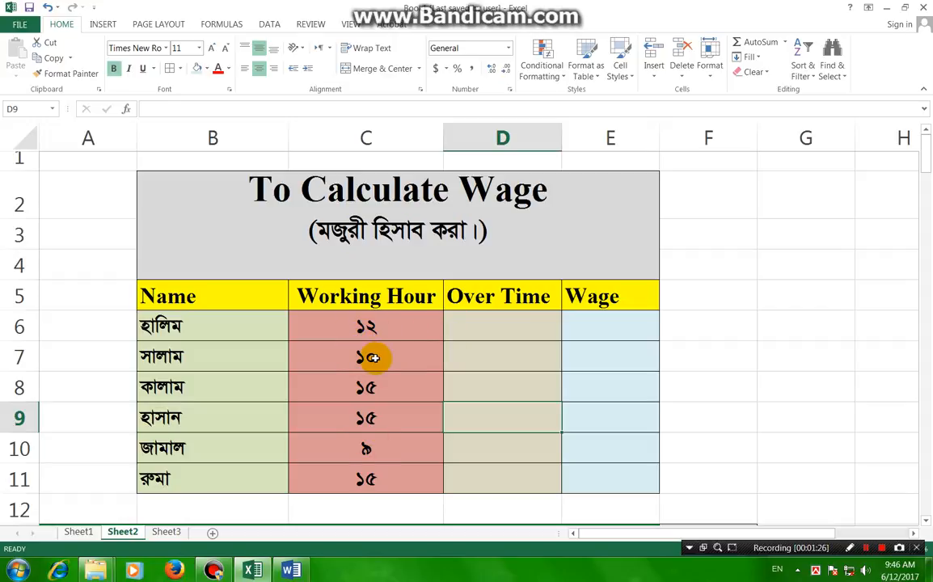
click(508, 328)
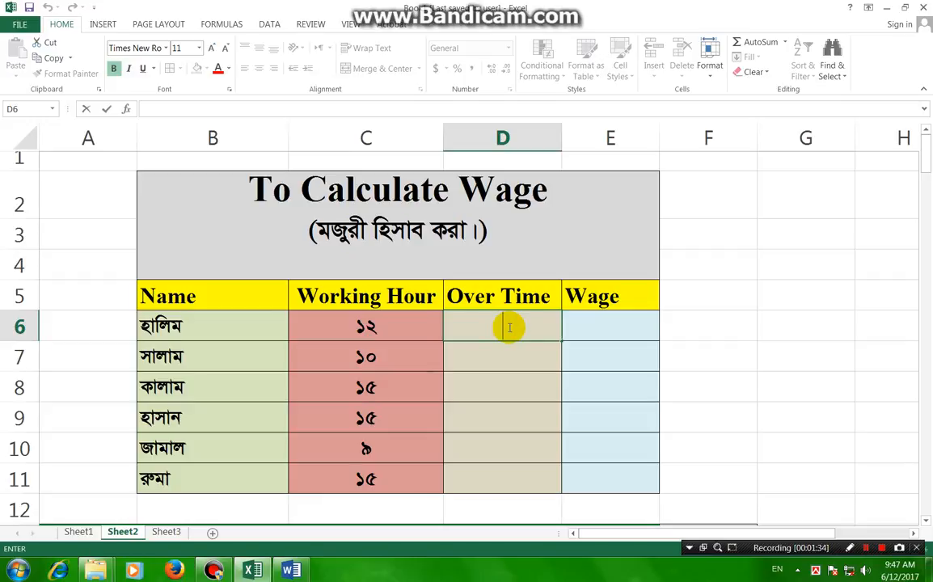
click(368, 139)
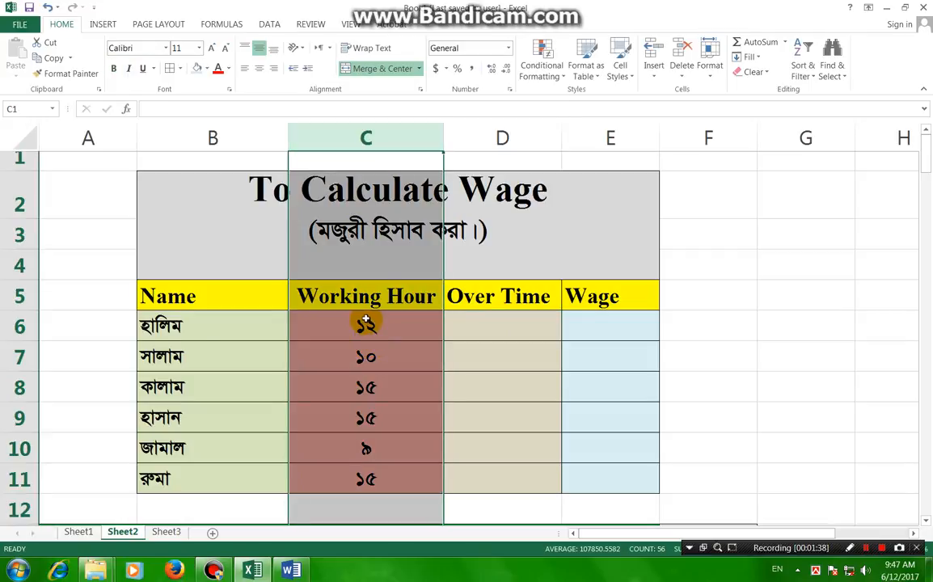
click(25, 327)
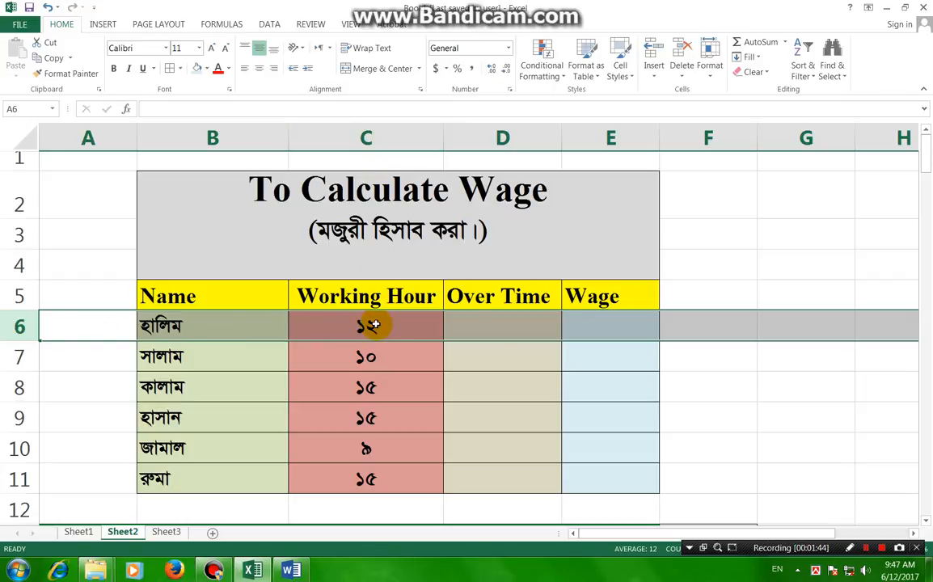
click(499, 324)
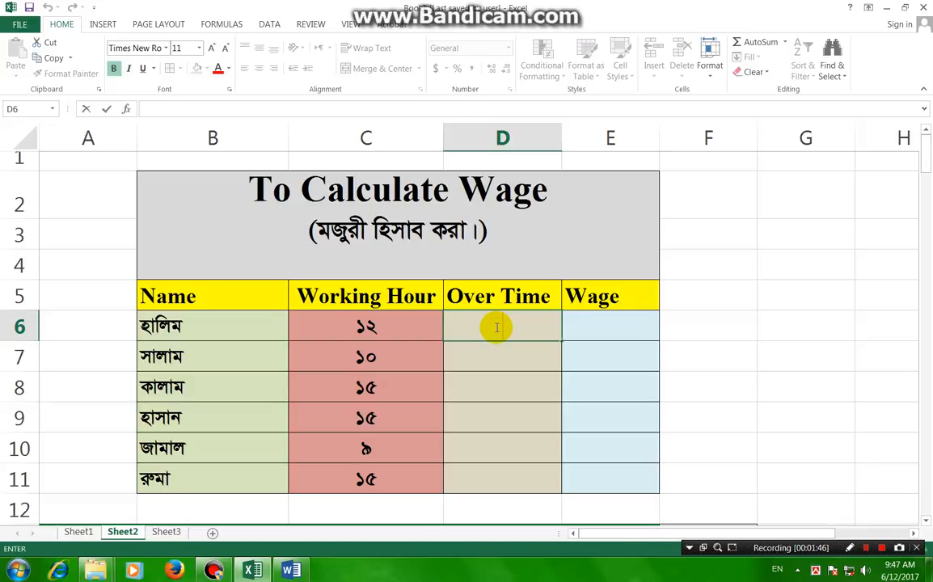
text(=)
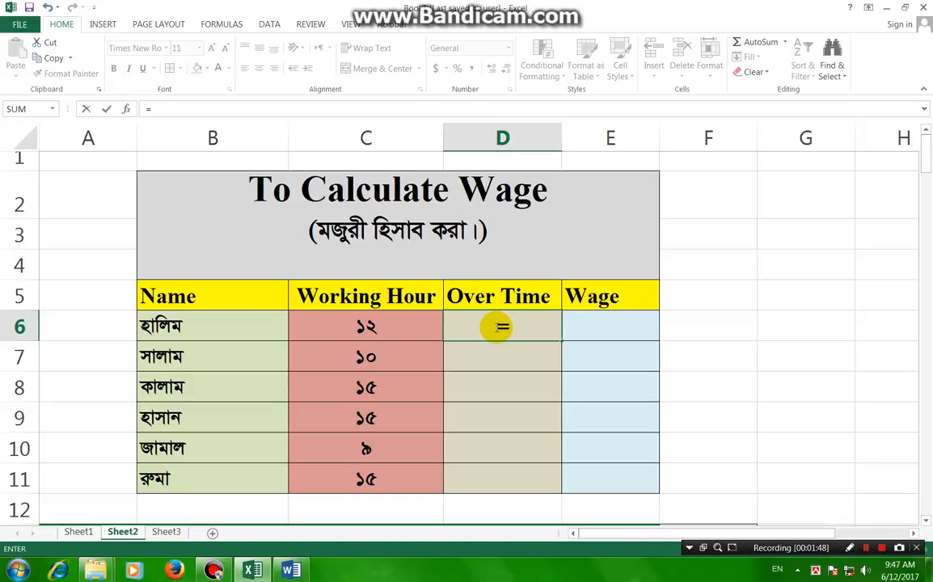
text(c)
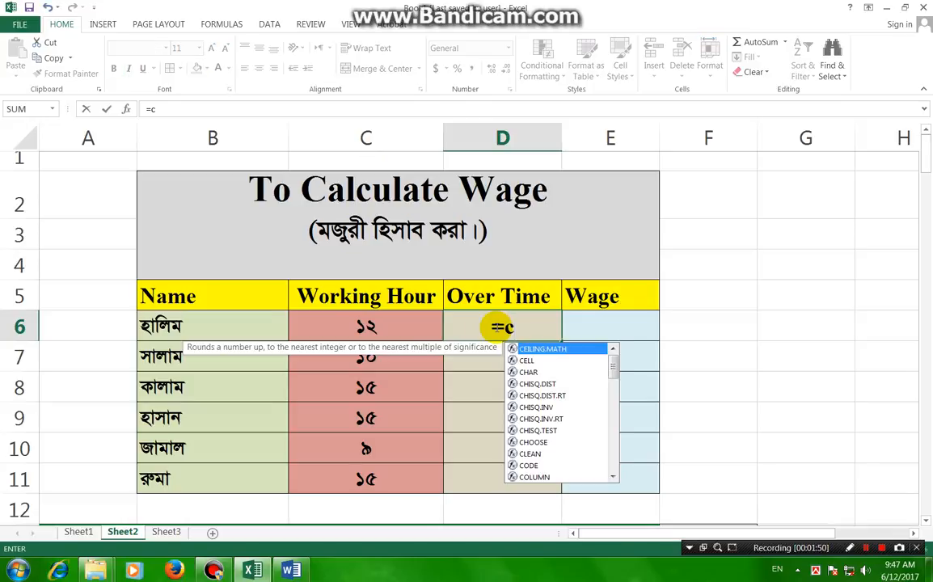
text(6-8)
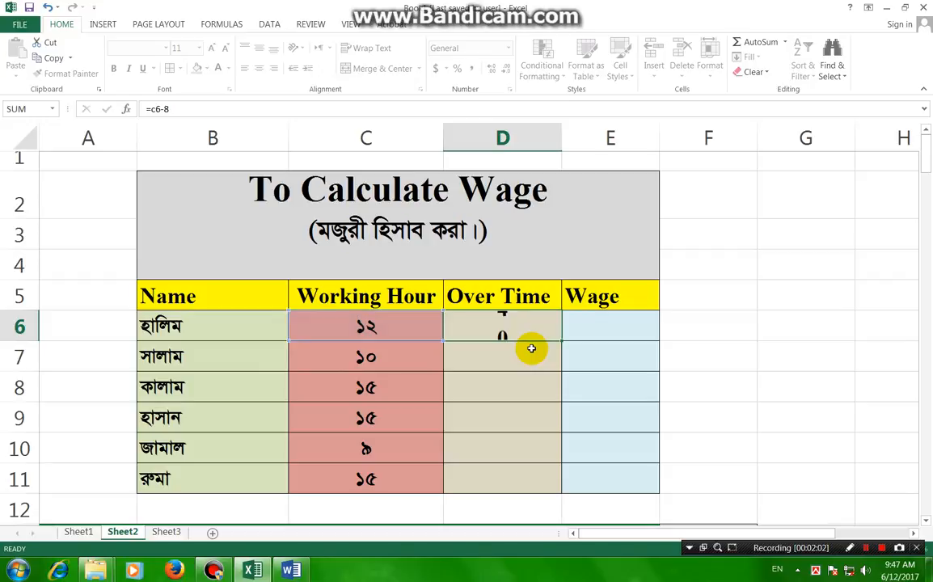
key(Return)
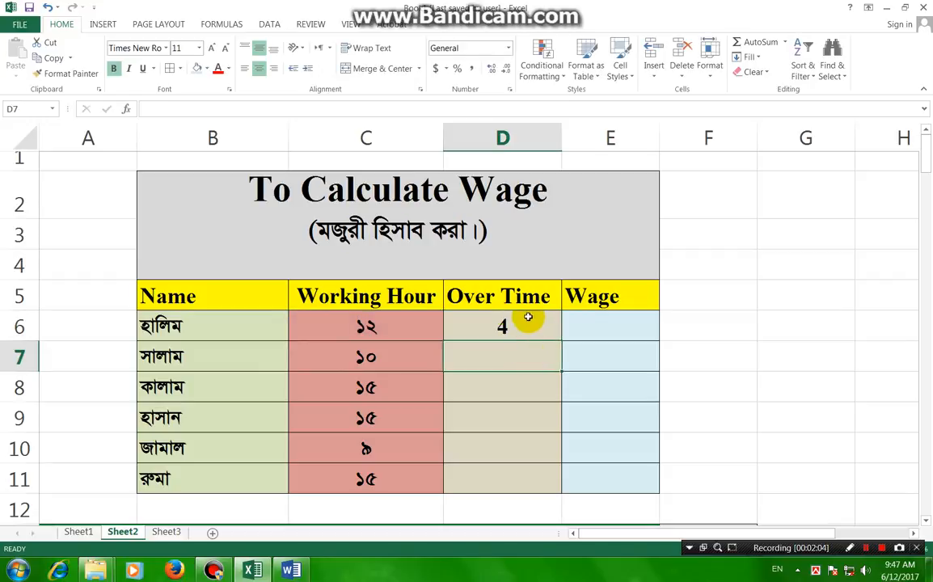
Fill the Over Time formula from D6 down through D11.
click(514, 326)
scroll(498, 334, down, 2)
scroll(499, 334, up, 2)
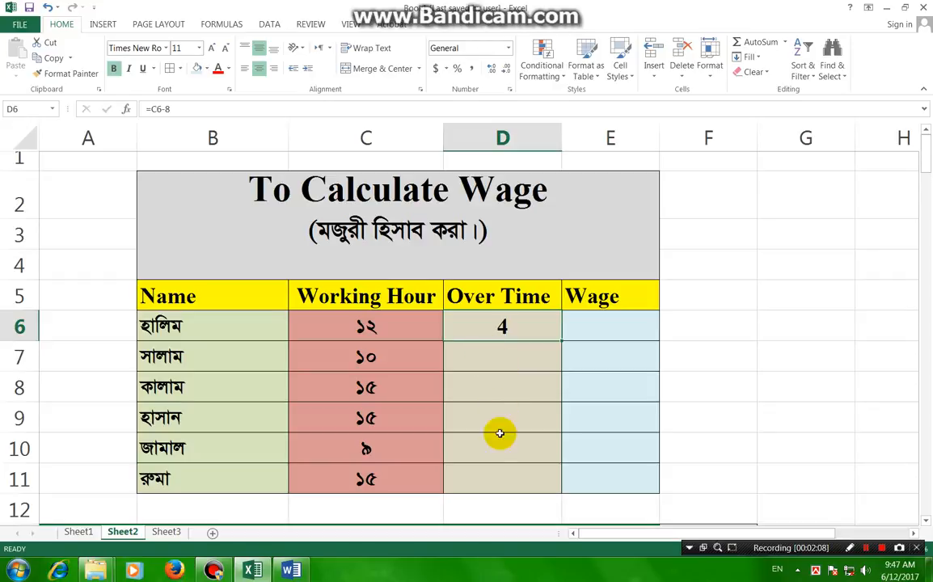
drag(506, 364, 506, 474)
click(512, 359)
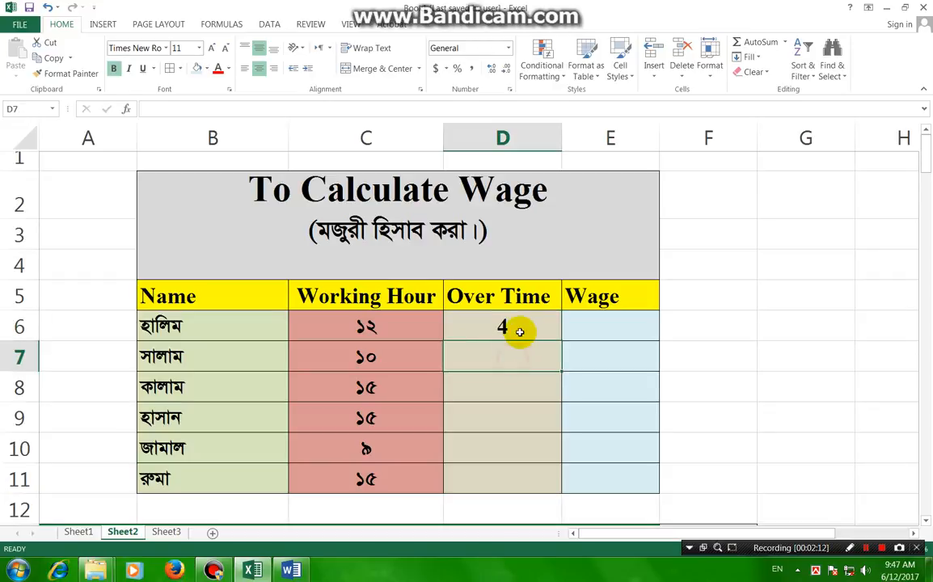
click(518, 327)
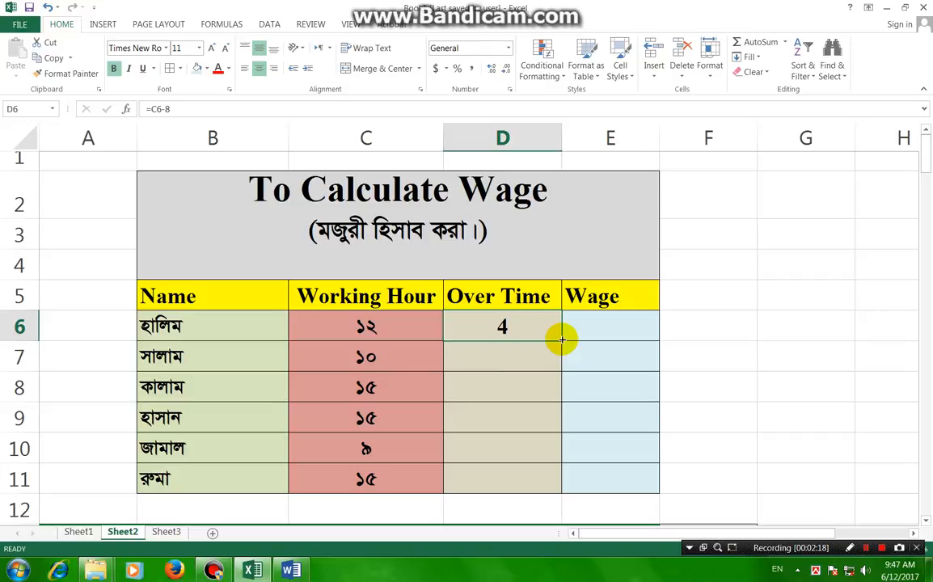
drag(561, 340, 561, 341)
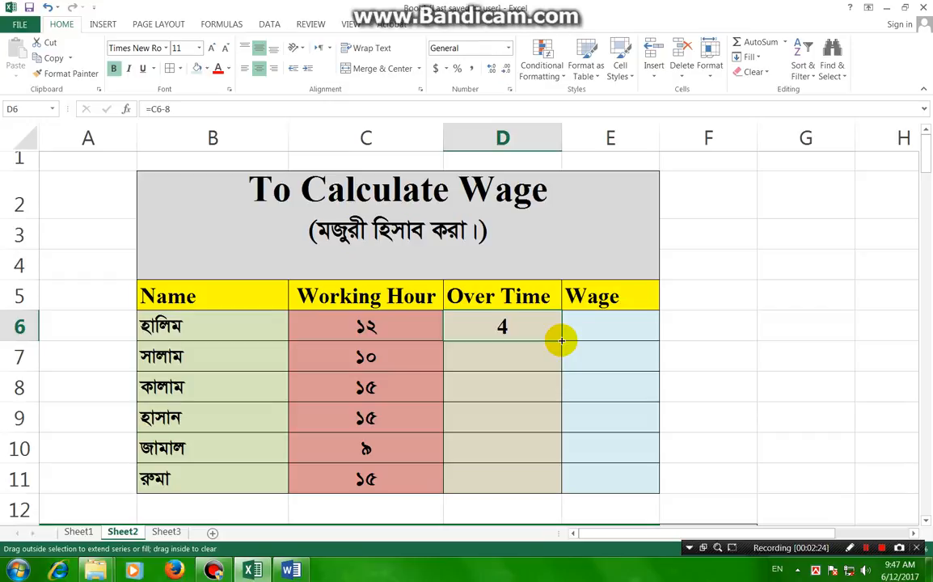
drag(562, 340, 558, 484)
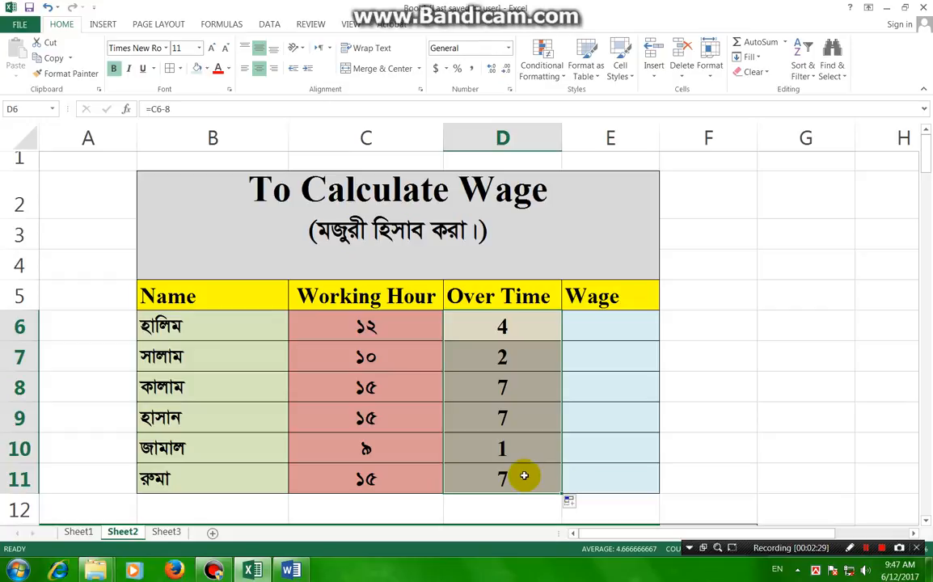
click(866, 548)
click(866, 548)
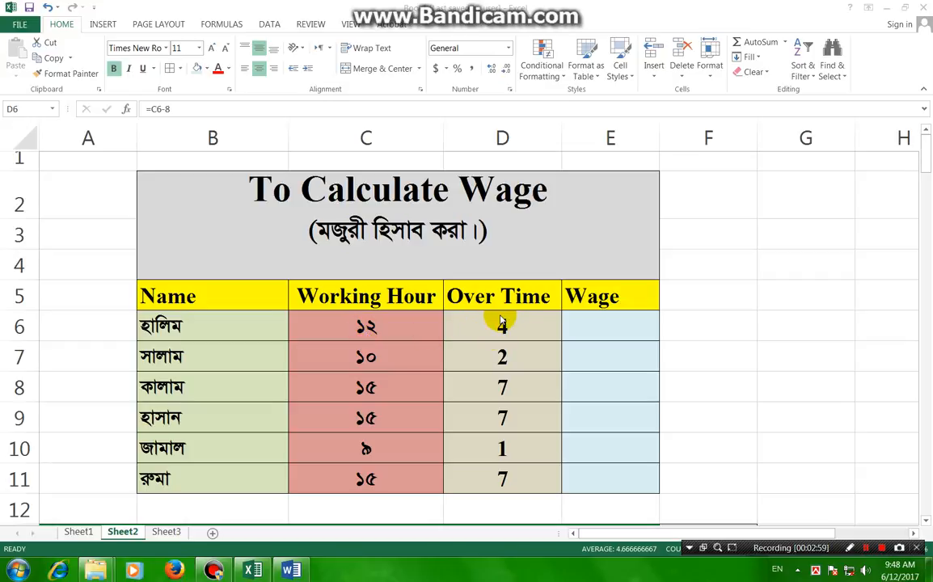
Enter the wage formula =D6*100+600 in cell E6.
click(590, 326)
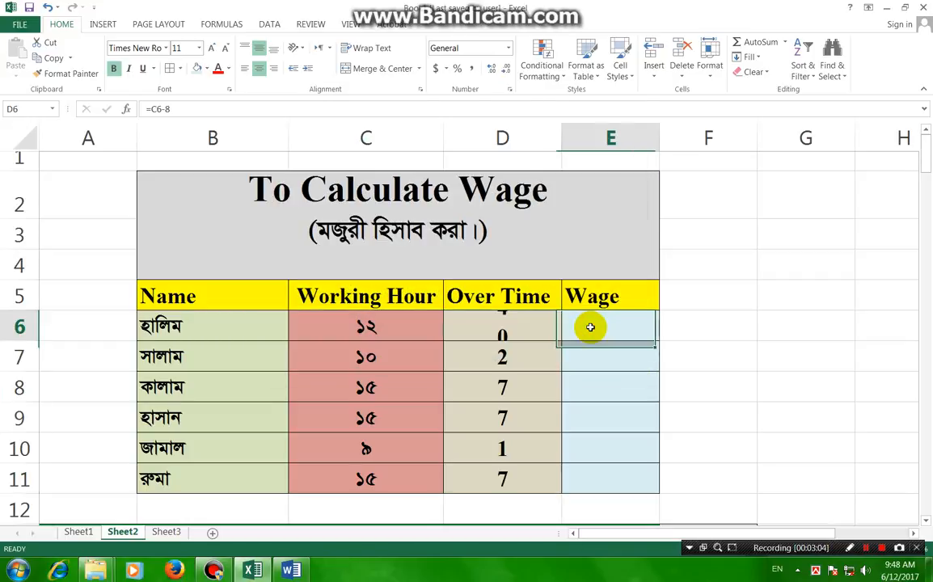
double_click(590, 327)
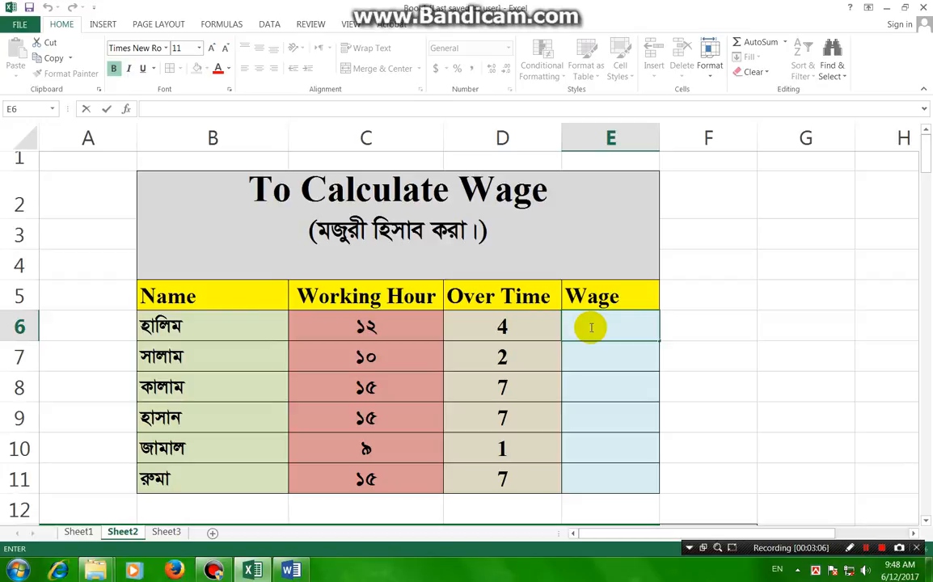
text(=)
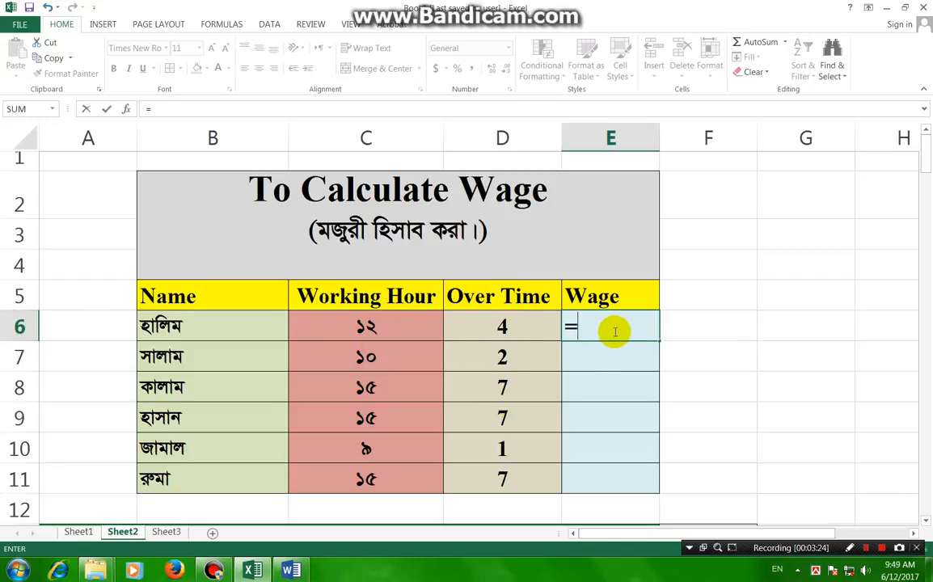
text(d6)
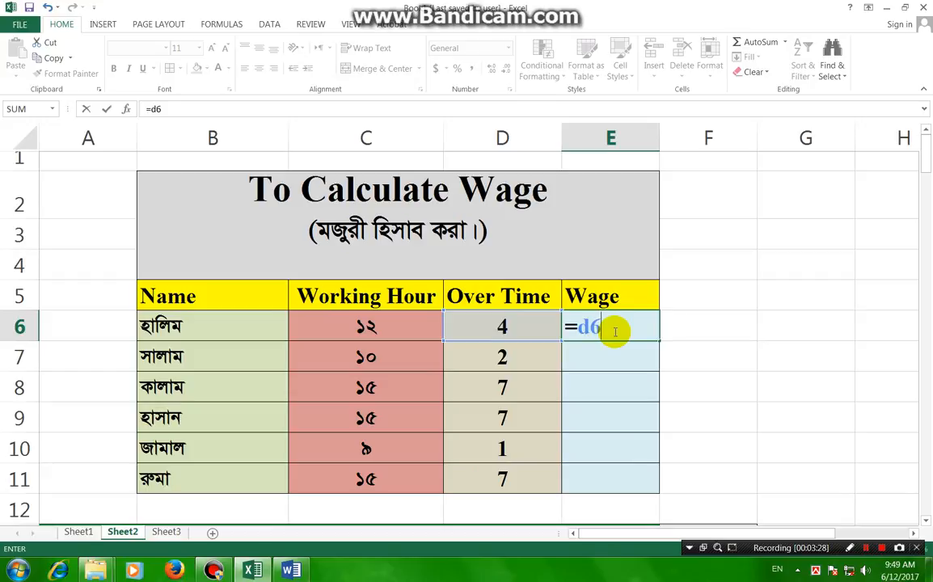
text(*100)
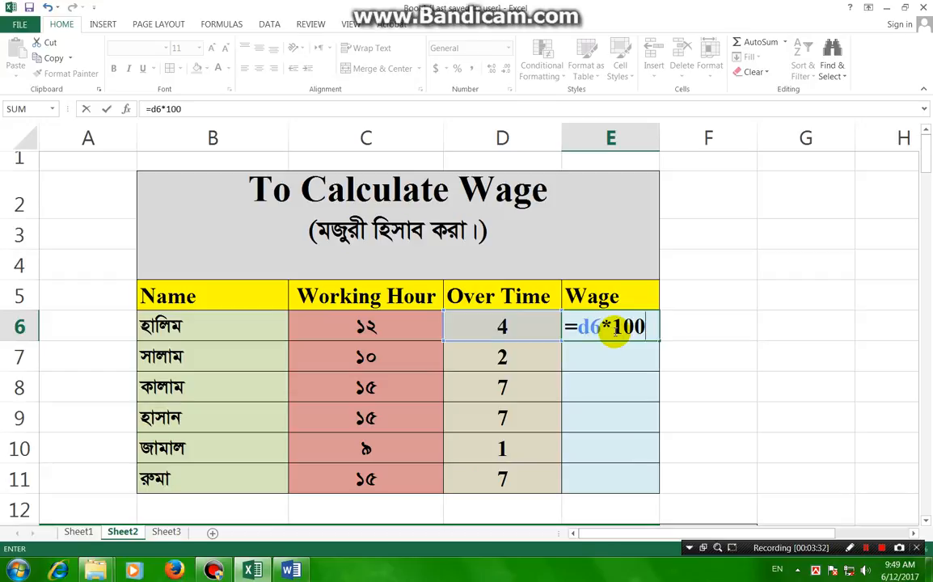
text(+600)
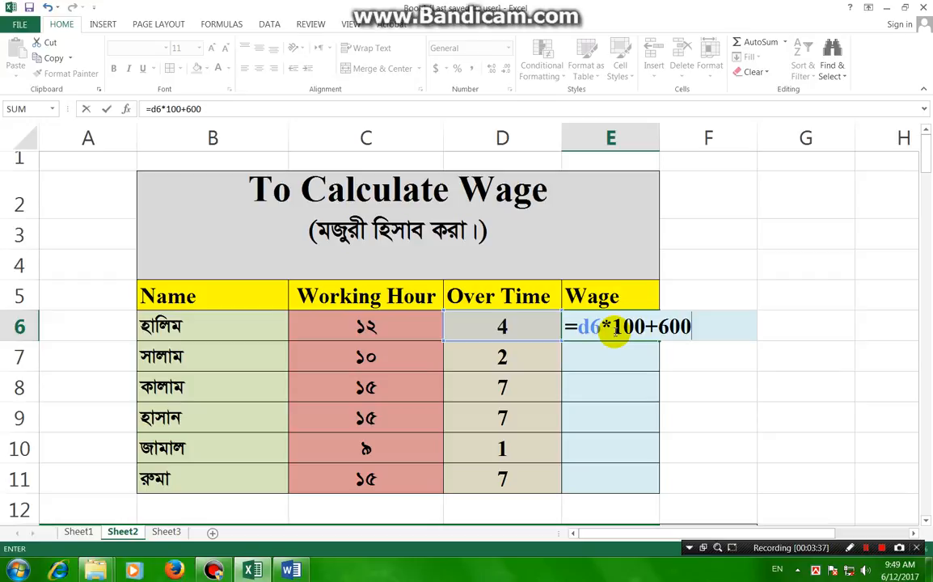
key(Return)
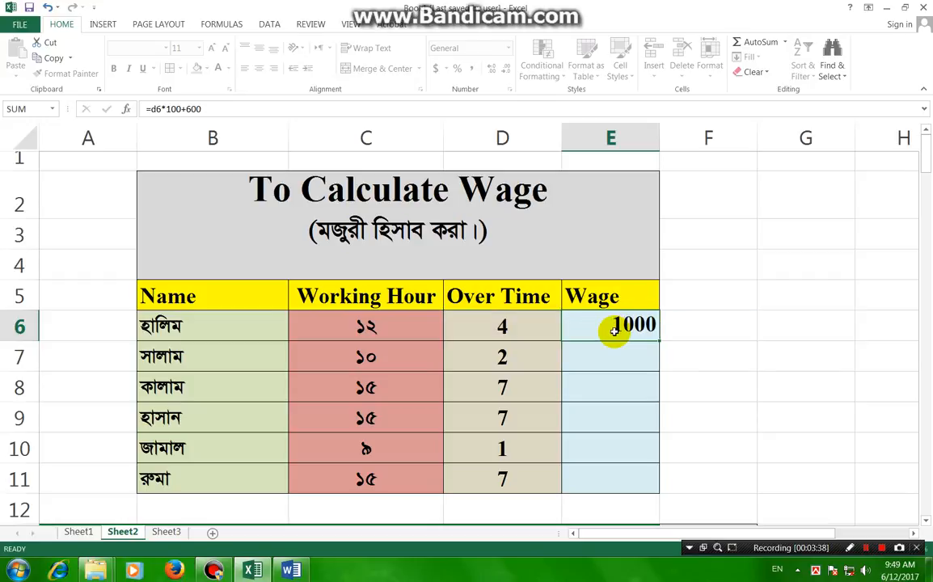
Fill the Wage formula from E6 down through E11.
click(619, 327)
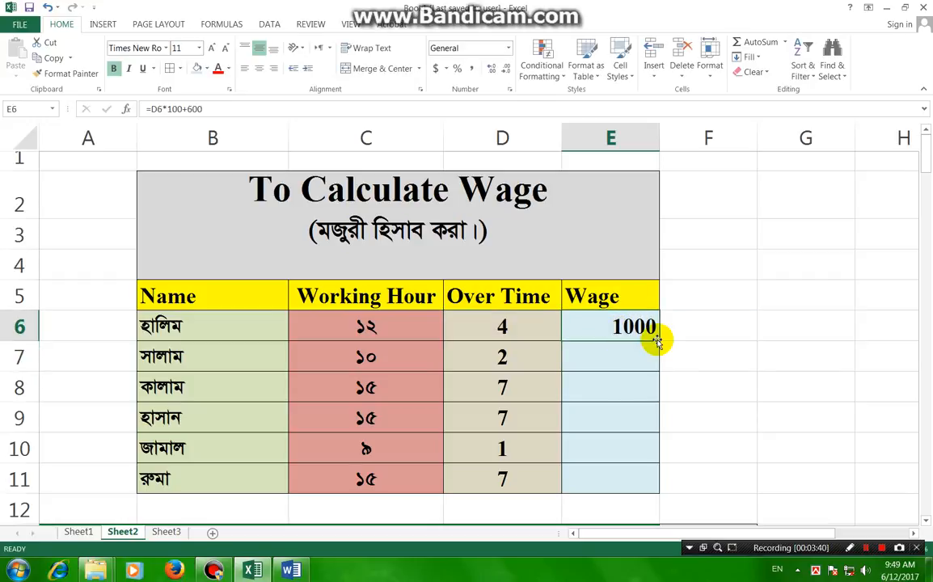
drag(658, 340, 659, 340)
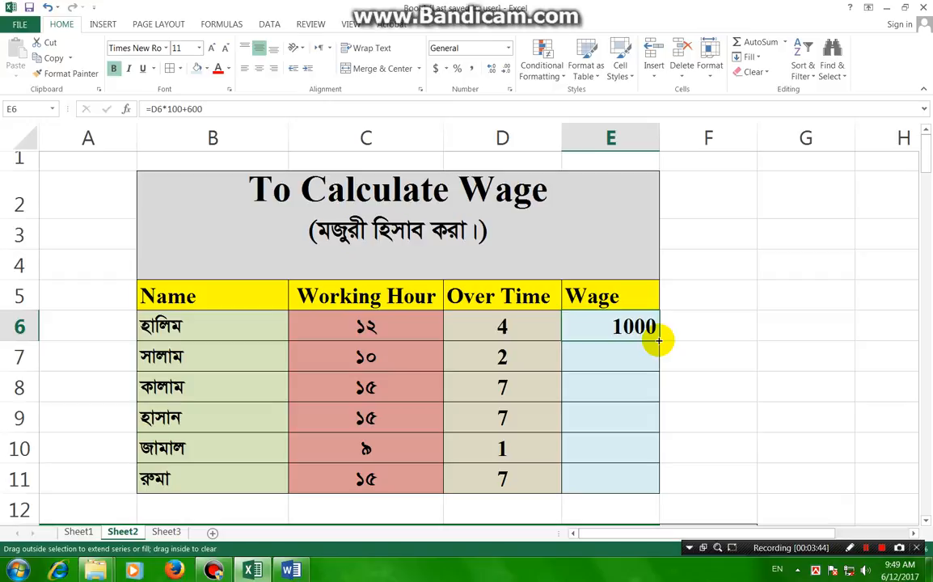
drag(658, 340, 658, 487)
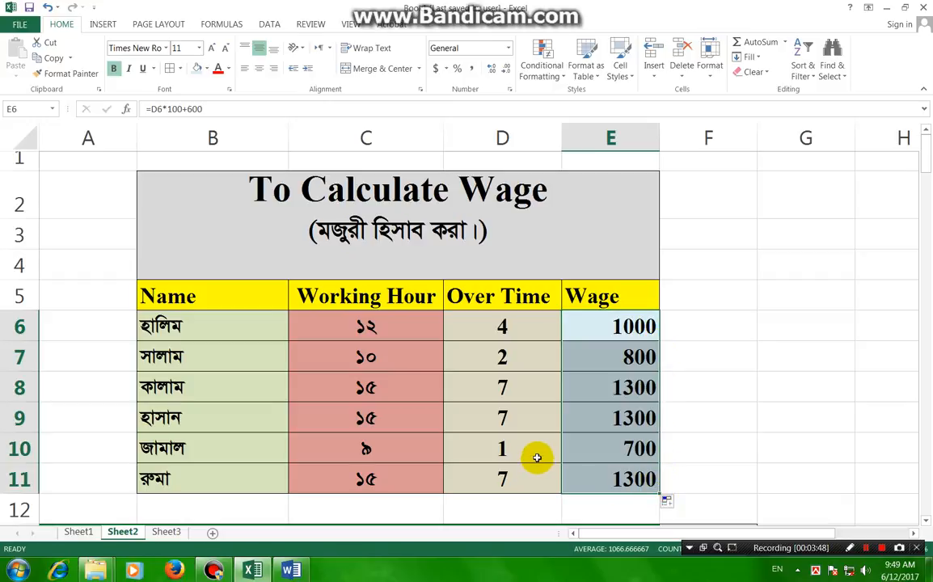